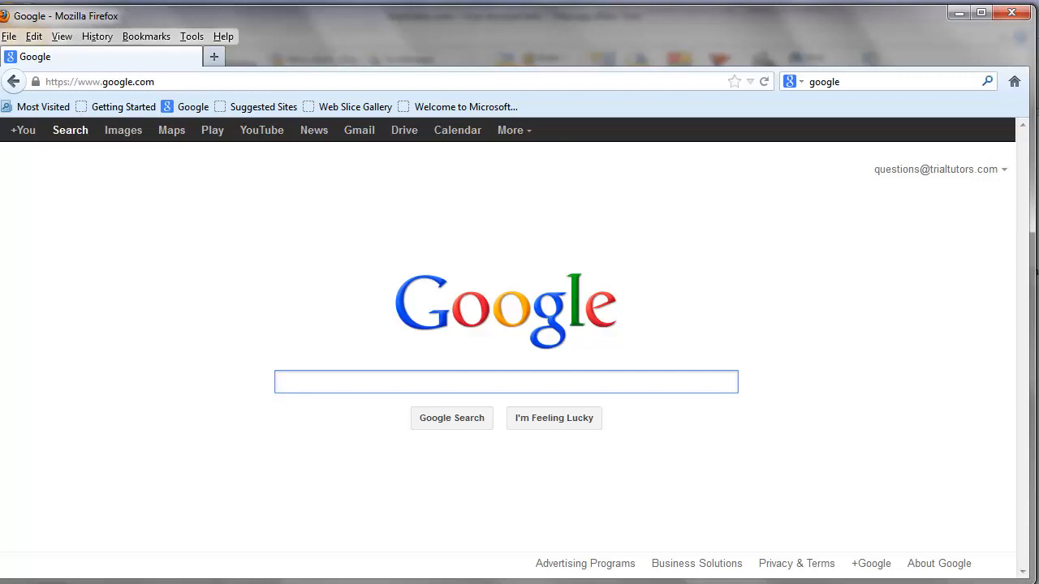
left_click(176, 81)
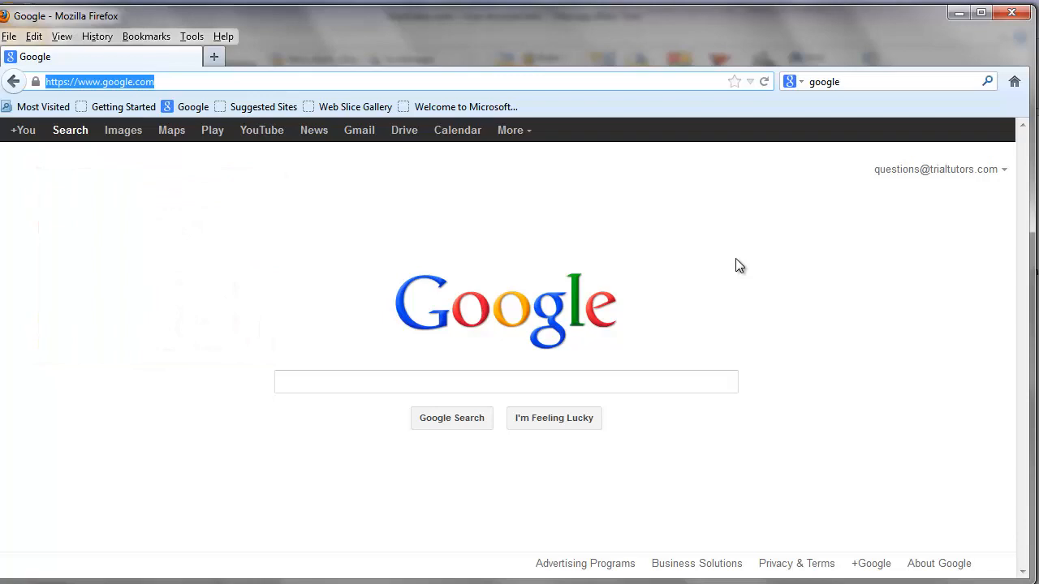
double_click(181, 82)
triple_click(91, 79)
type("http://www.oneminutewordpress.com/")
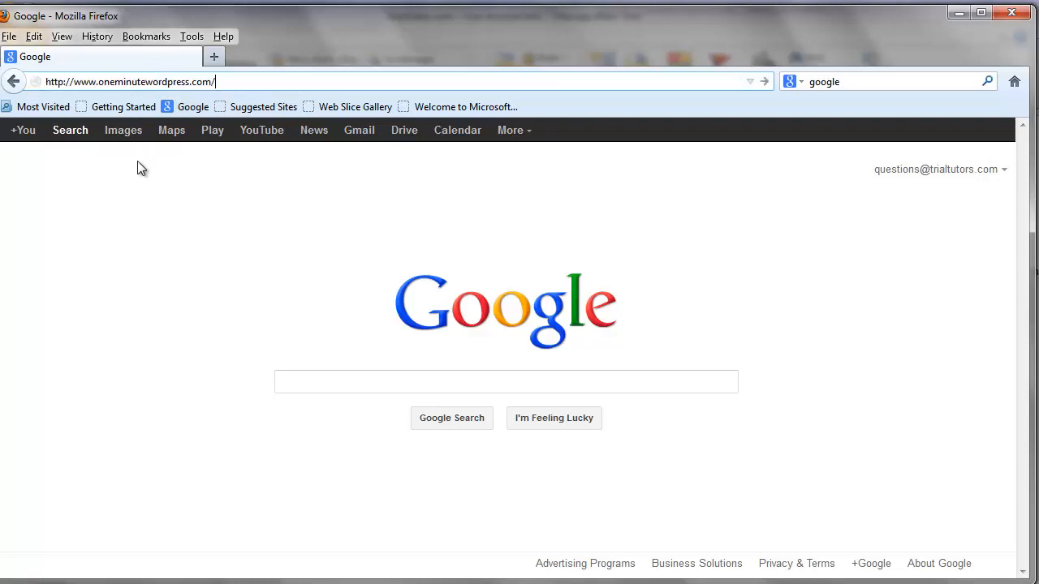
key("Return")
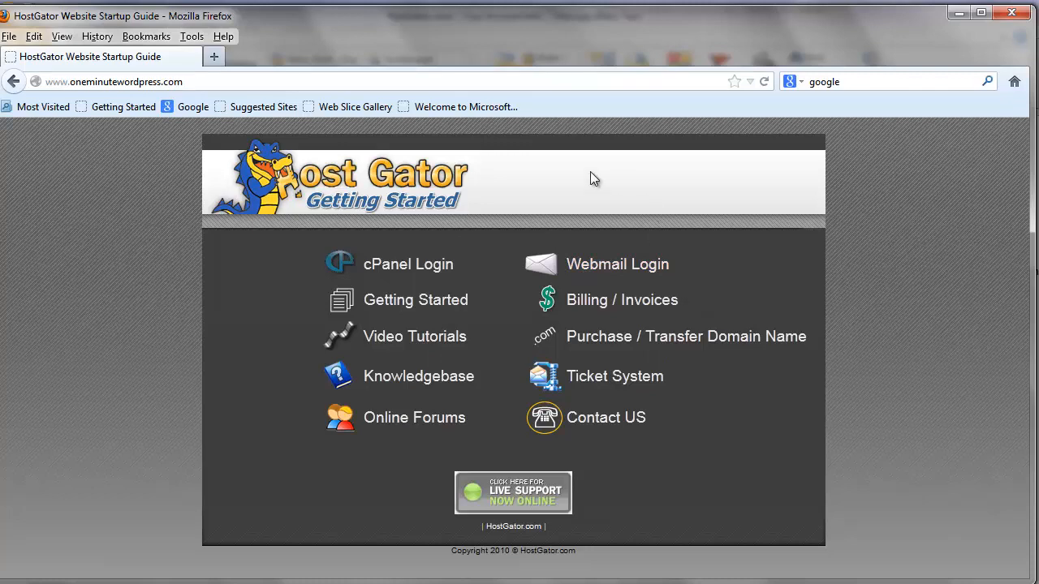
Open the control panel link from the HostGator account email, copy the control panel password from that email, and return to the cPanel login page.
left_click(413, 267)
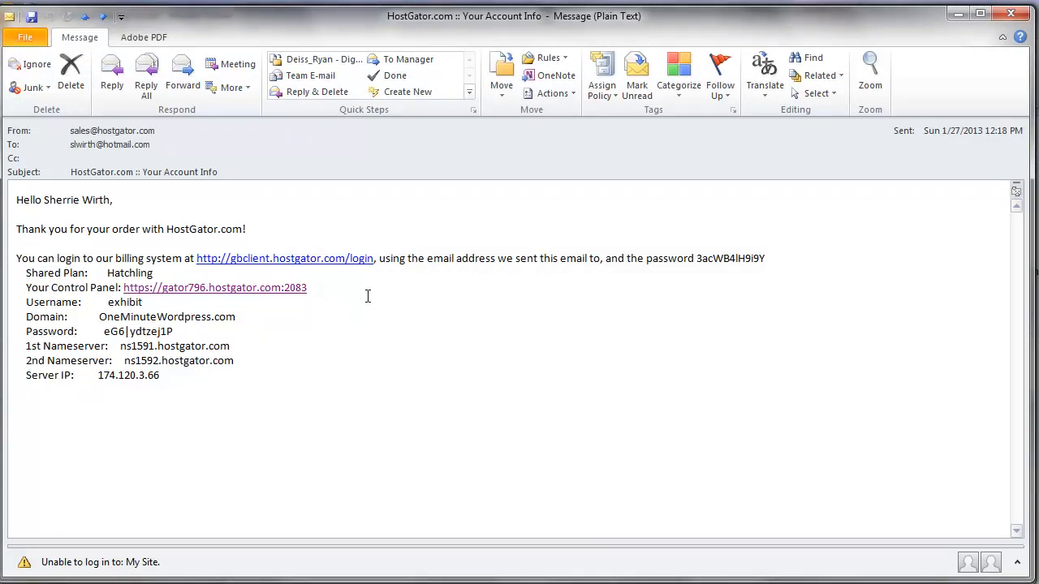
left_click(283, 293)
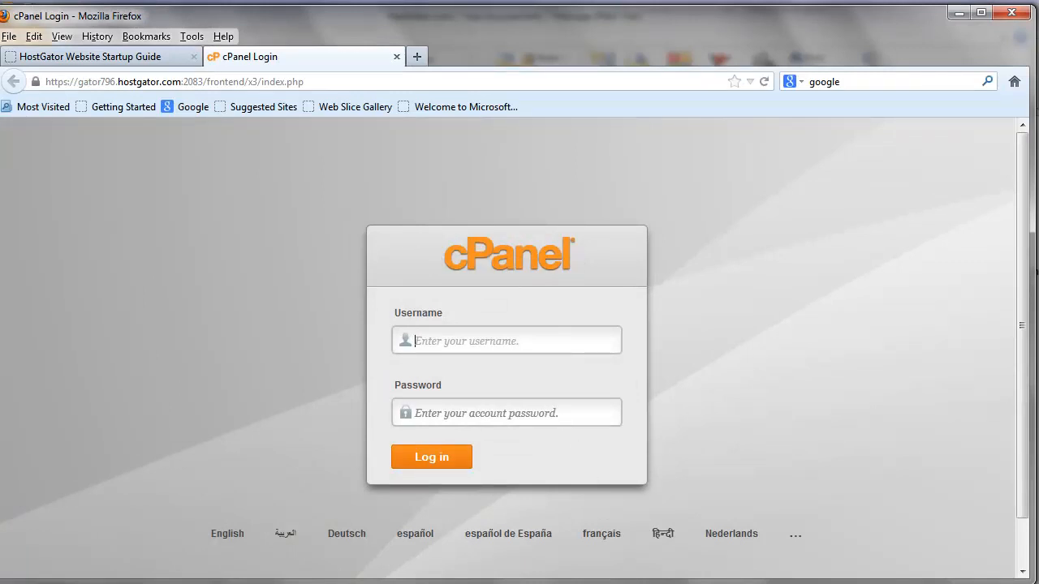
left_click(1037, 272)
key("alt+Tab")
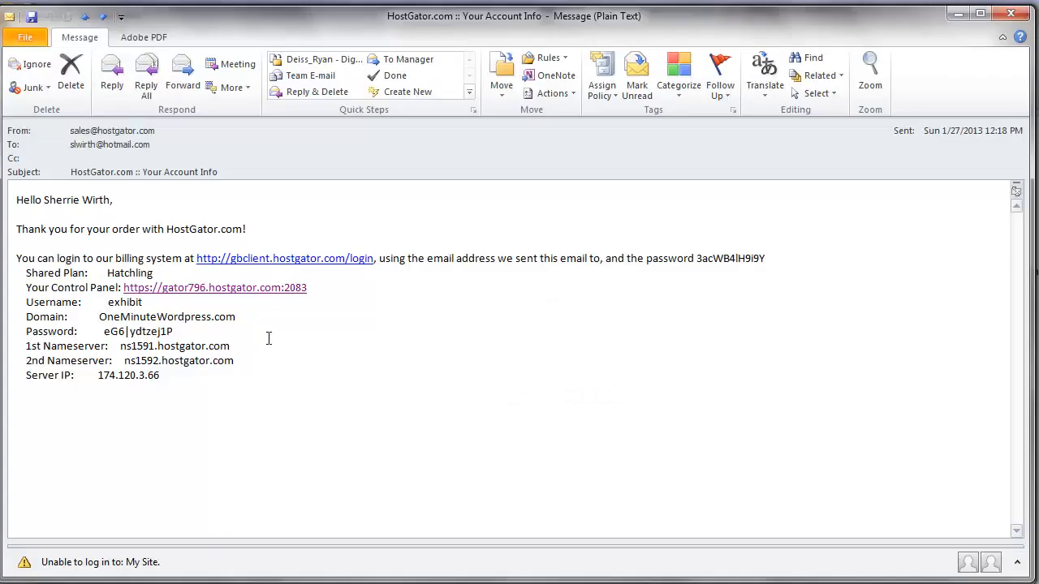
left_click_drag(177, 331, 104, 331)
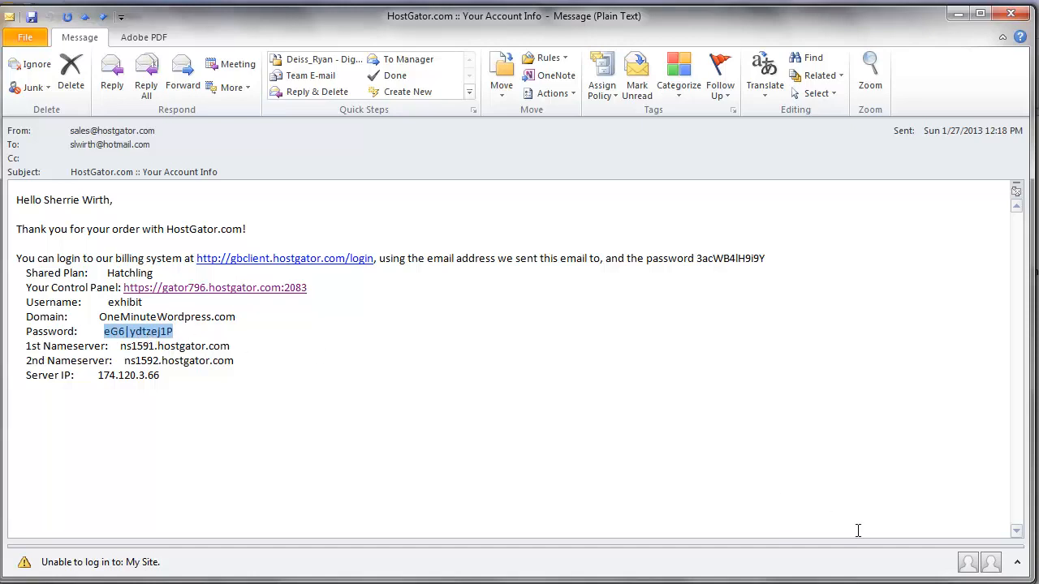
key("alt+Tab")
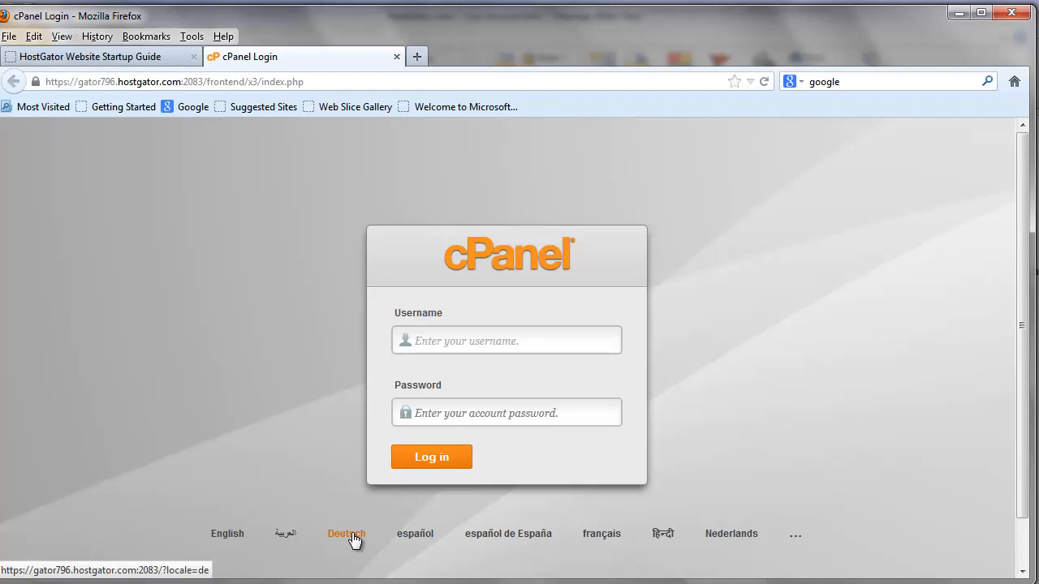
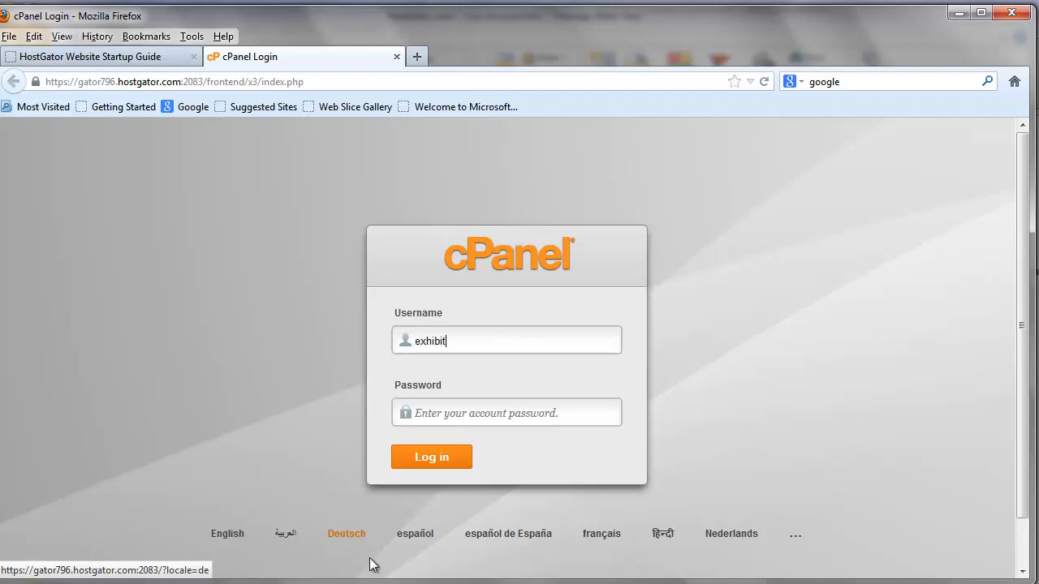
Log in to cPanel with the account username and password, and dismiss the password-saving prompt and the SiteLock offer.
left_click(426, 412)
key("ctrl+v")
left_click(441, 463)
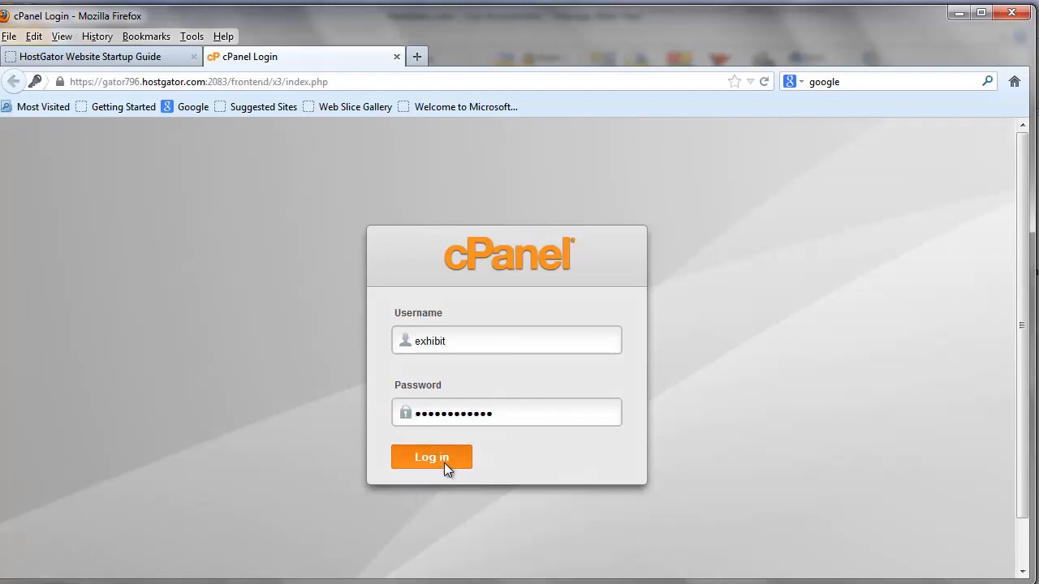
left_click(341, 106)
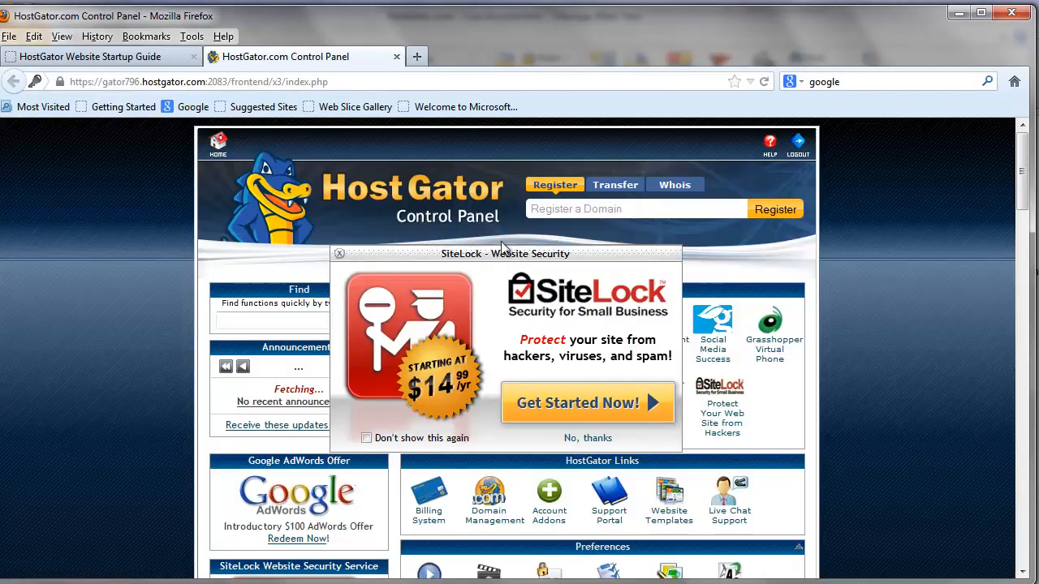
left_click(340, 253)
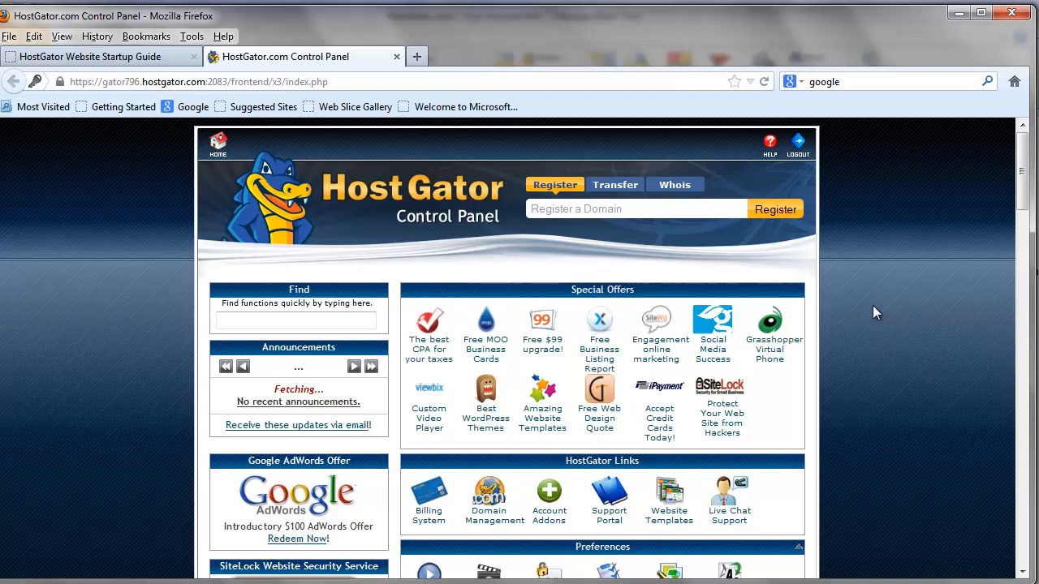
Open QuickInstall among the Software/Services tools and continue to the WordPress installation form.
scroll(882, 273, "down", 10)
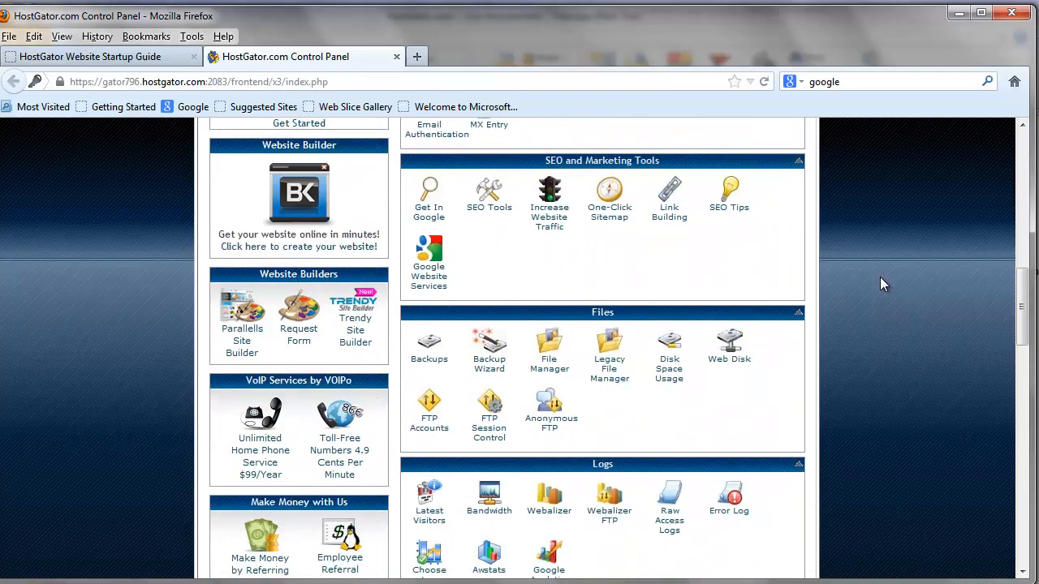
scroll(883, 284, "down", 10)
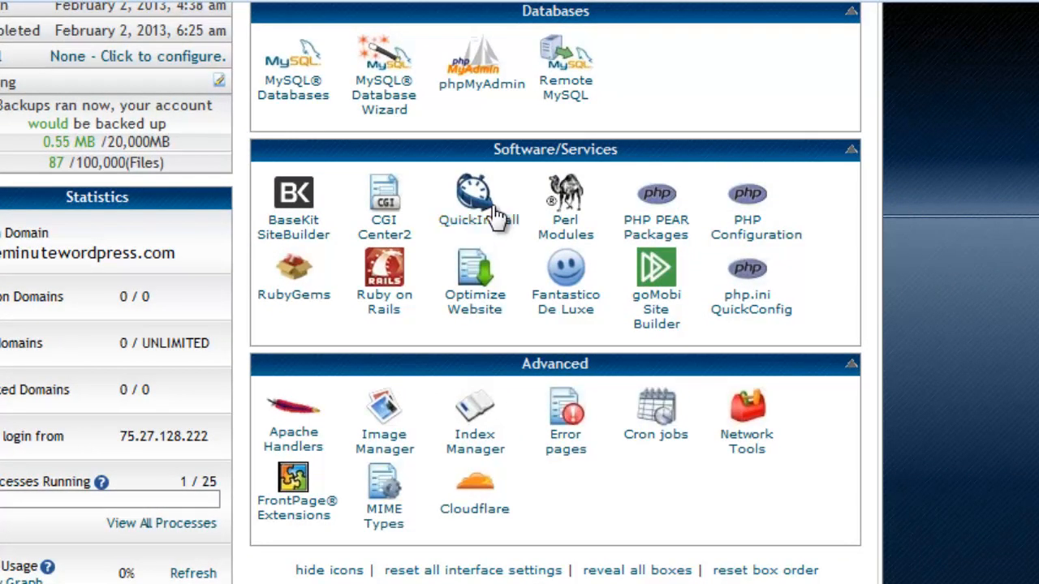
left_click(471, 198)
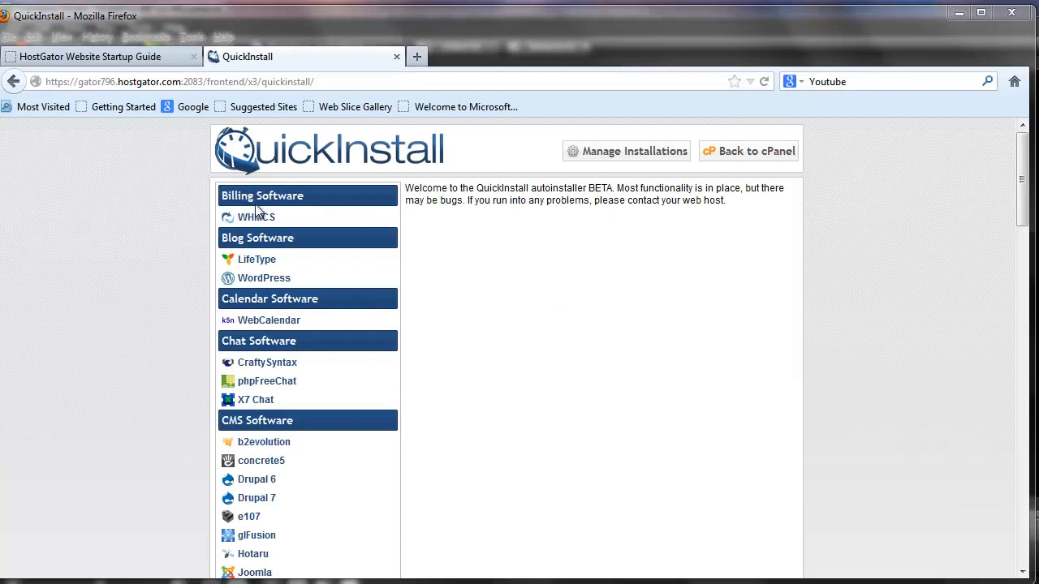
left_click(268, 281)
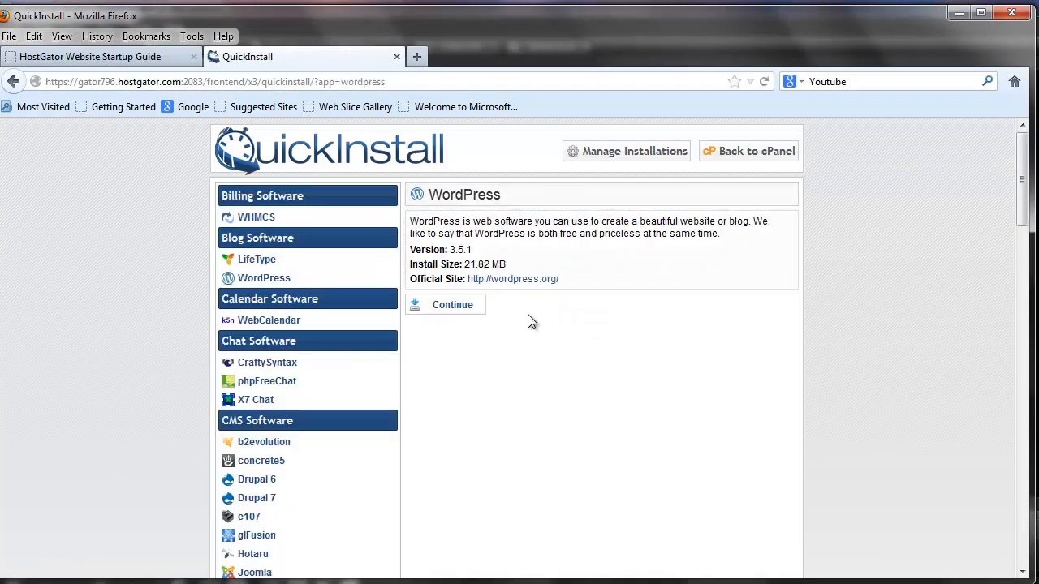
left_click(445, 310)
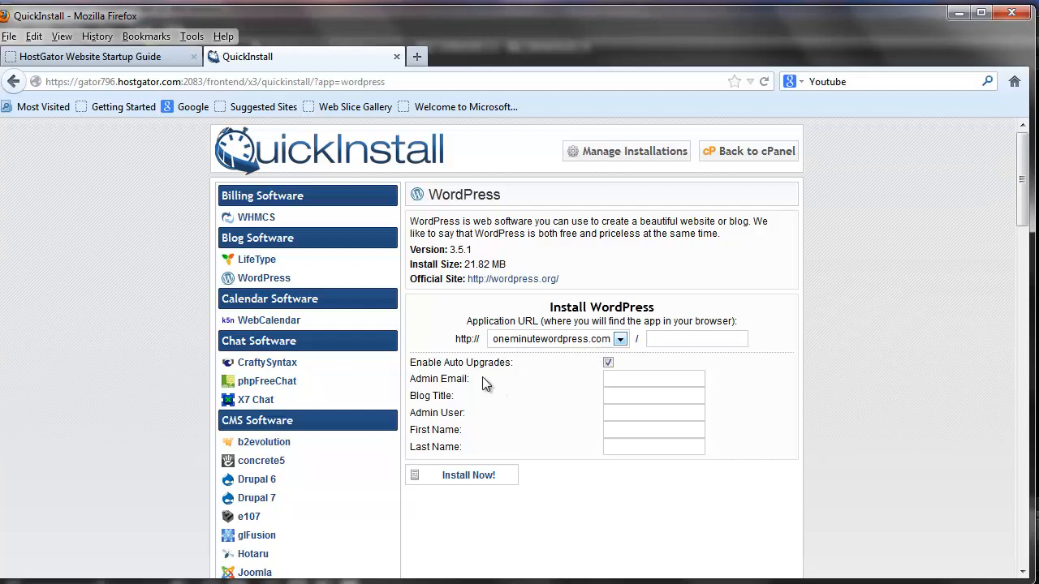
Fill in the admin email and set the blog title to My Site in the WordPress installation form.
left_click(631, 379)
left_click(626, 395)
type("MY")
key("BackSpace")
type("y Site")
Set the admin user to MyName, the first name to First and the last name to Last, and install WordPress.
left_click(659, 420)
type("MyName")
left_click(668, 437)
type("First")
key("Tab")
type("L")
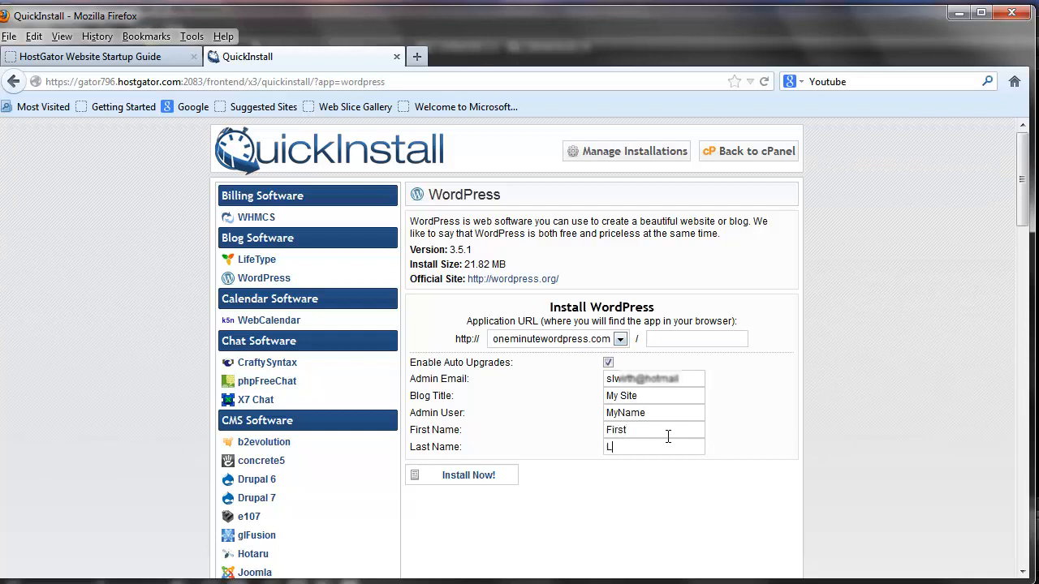
type("ast")
left_click(471, 477)
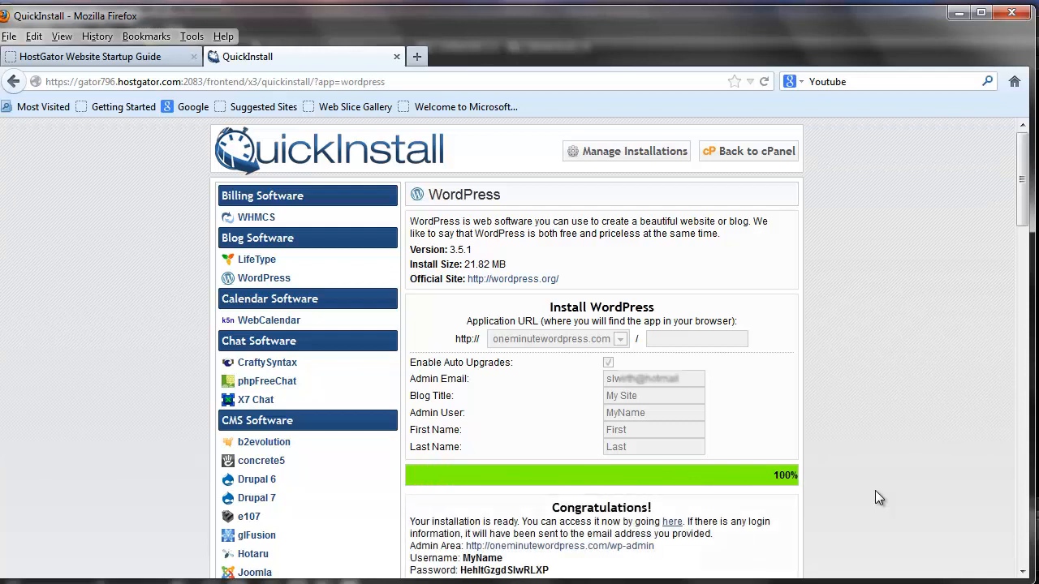
Examine the installation details and highlight the generated WordPress admin password.
scroll(779, 526, "down", 4)
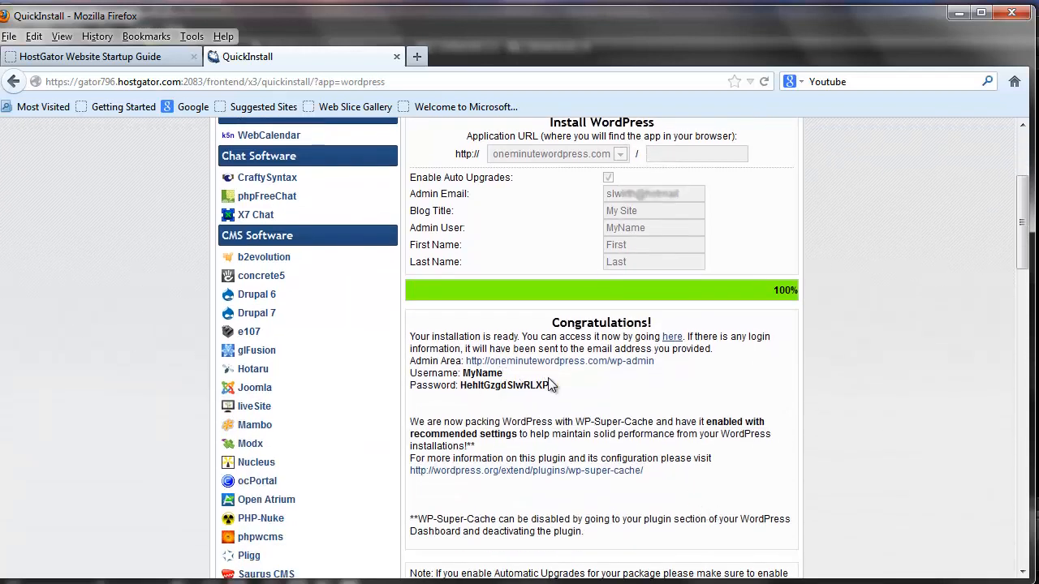
left_click_drag(549, 385, 461, 387)
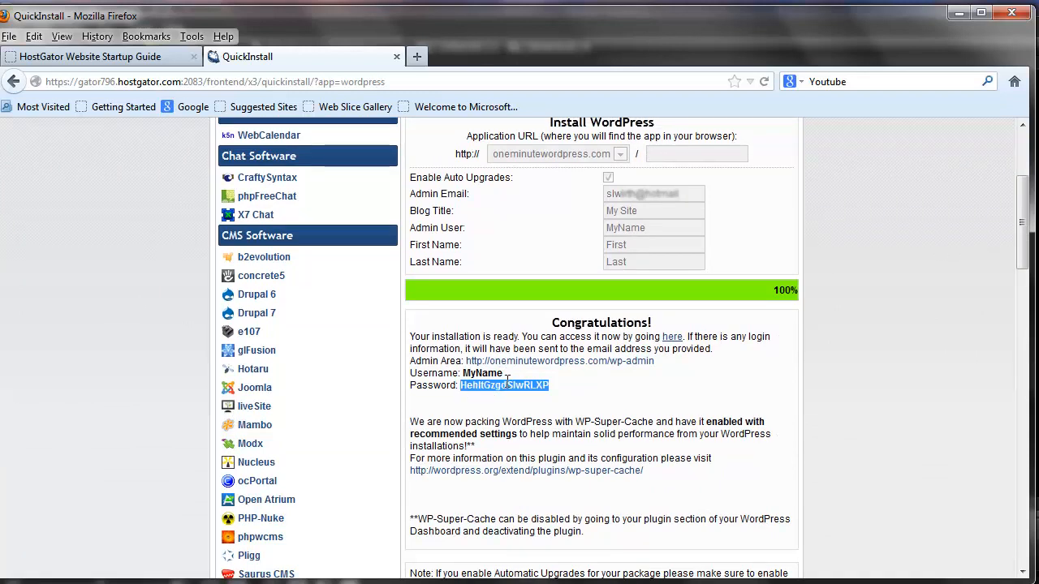
left_click(558, 385)
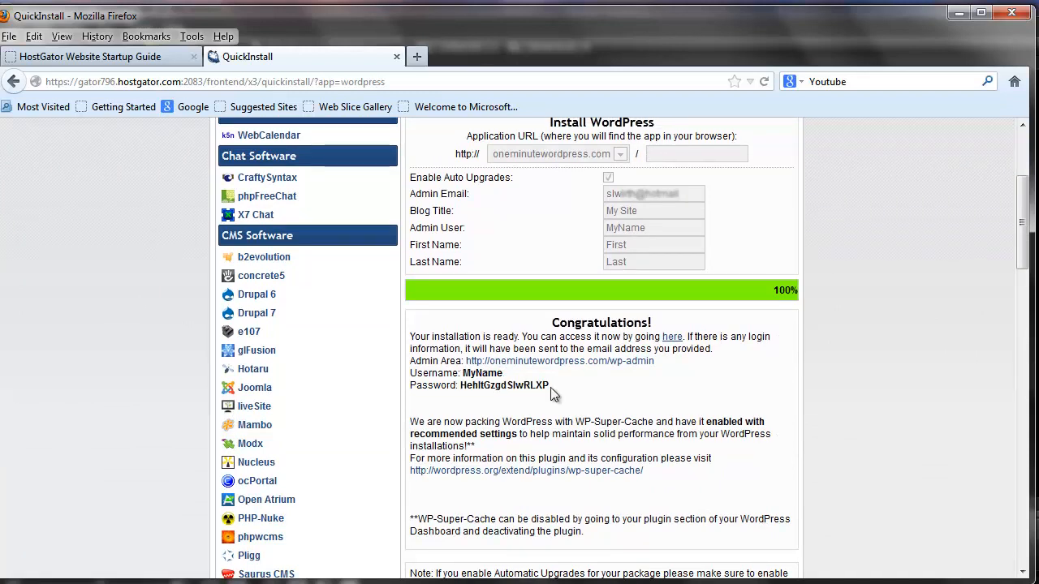
left_click_drag(550, 393, 460, 389)
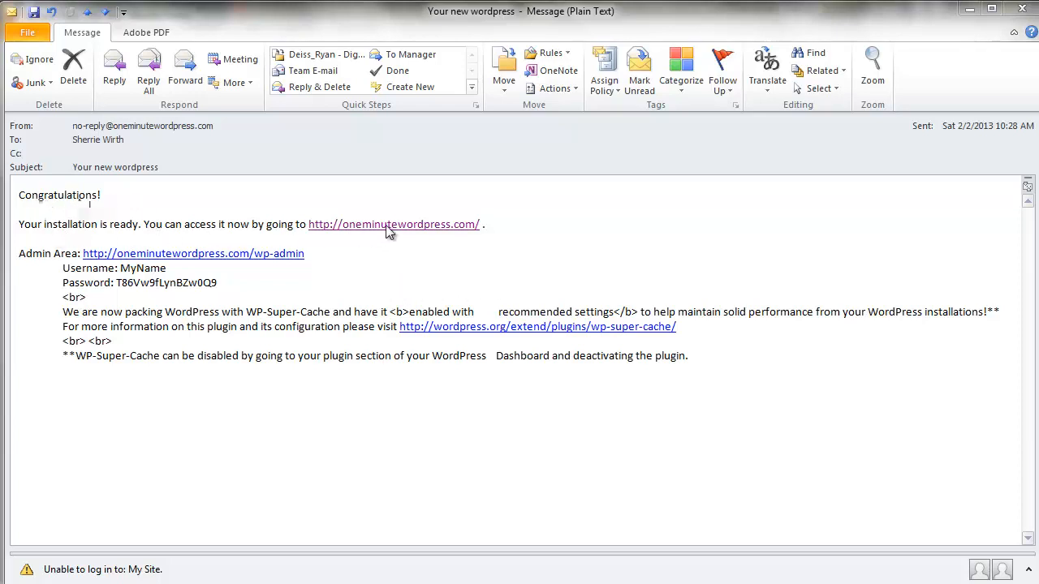
Visit the new site from the link in the WordPress installation email and look through its Sample Page.
left_click(408, 227)
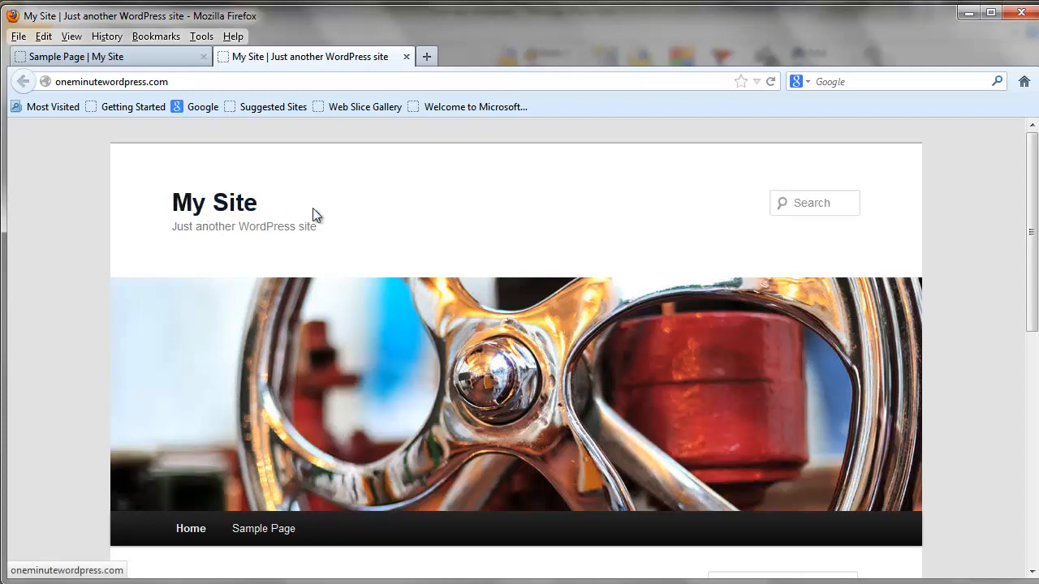
left_click(275, 528)
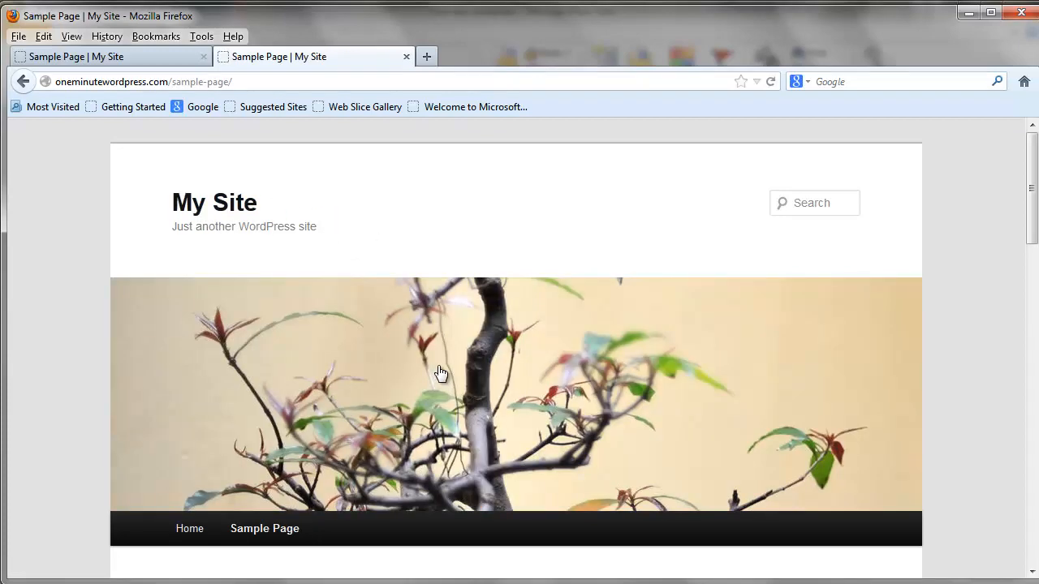
scroll(441, 371, "down", 10)
scroll(446, 382, "up", 5)
scroll(454, 385, "up", 5)
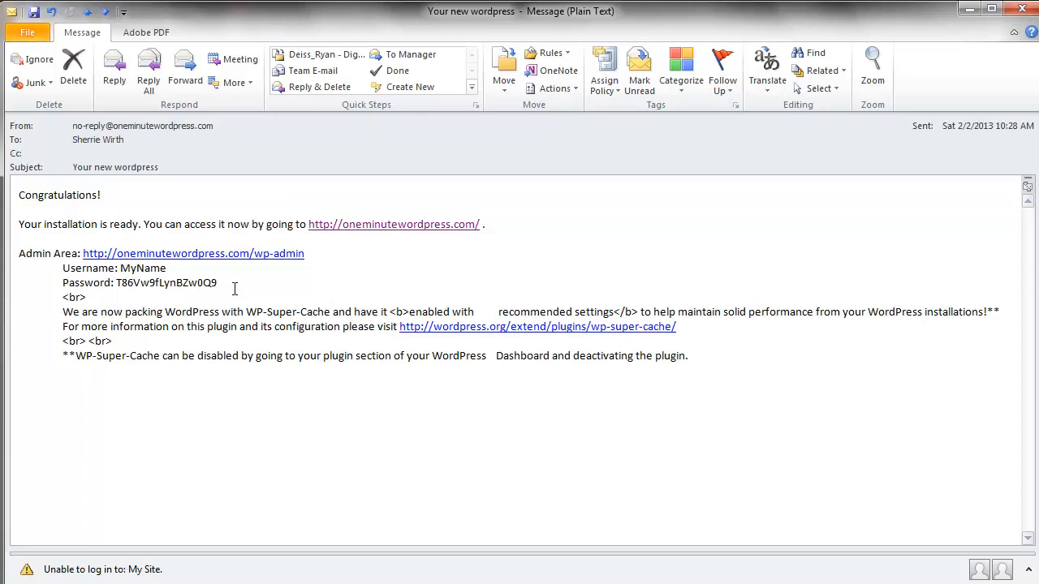
Copy the WordPress admin password from the installation email.
left_click_drag(219, 283, 116, 284)
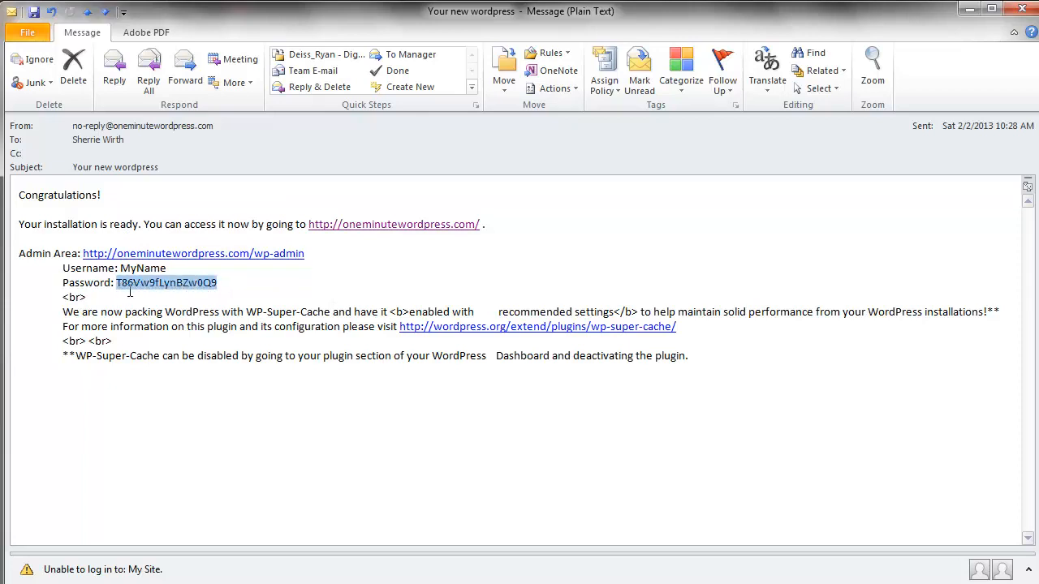
left_click(168, 296)
right_click(168, 296)
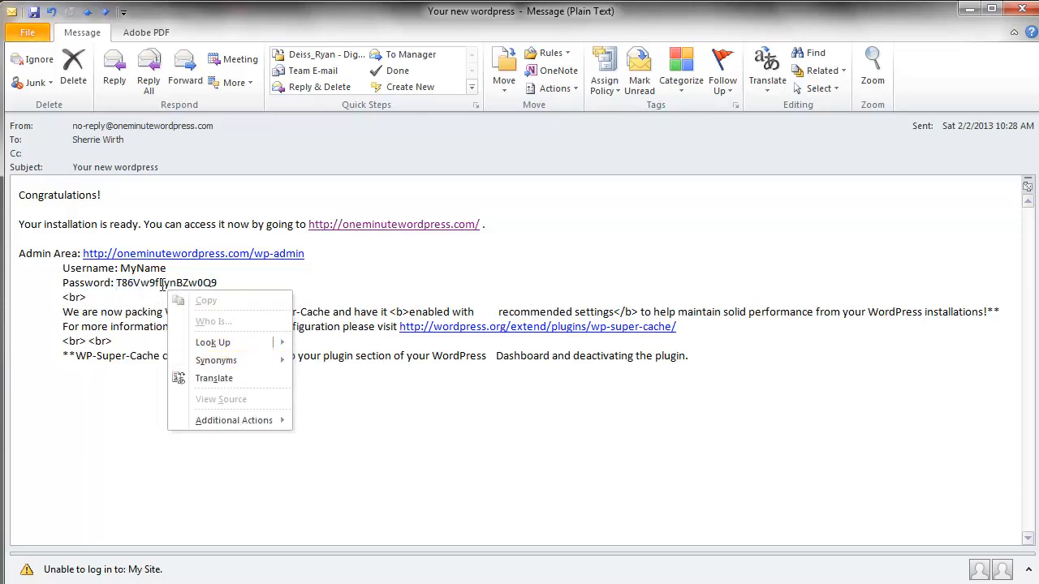
left_click(216, 283)
left_click_drag(218, 284, 118, 285)
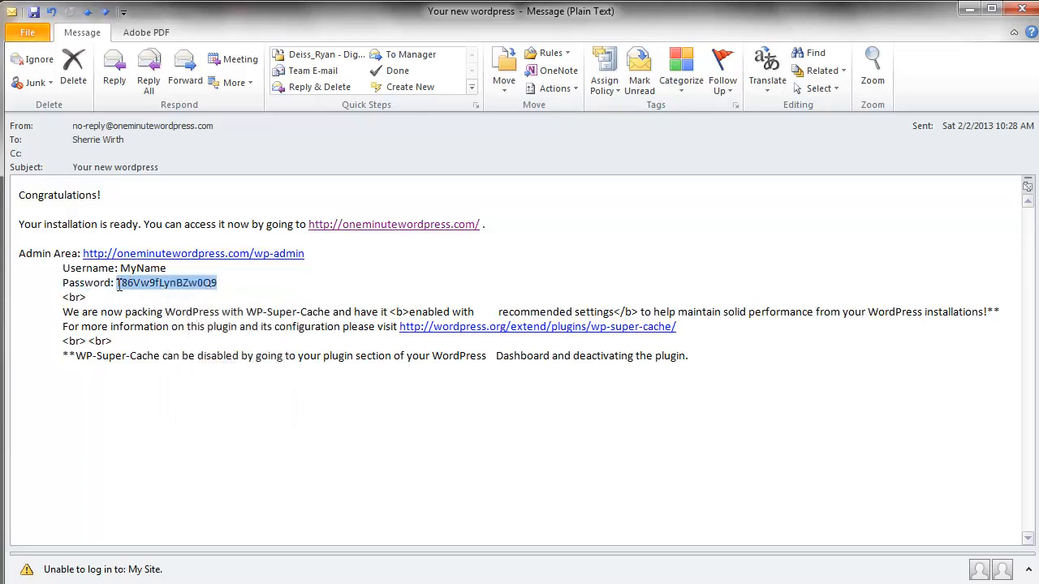
key("ctrl+c")
Open the Admin Area link from the email, log in as MyName with the copied password, and dismiss the password-saving prompt.
left_click(248, 255)
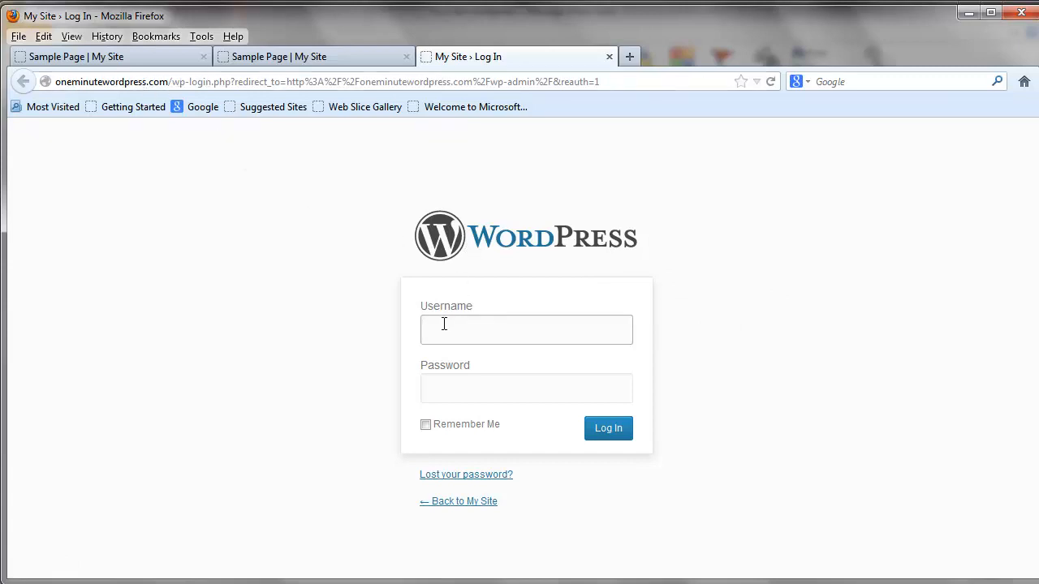
type("MyName")
left_click(432, 381)
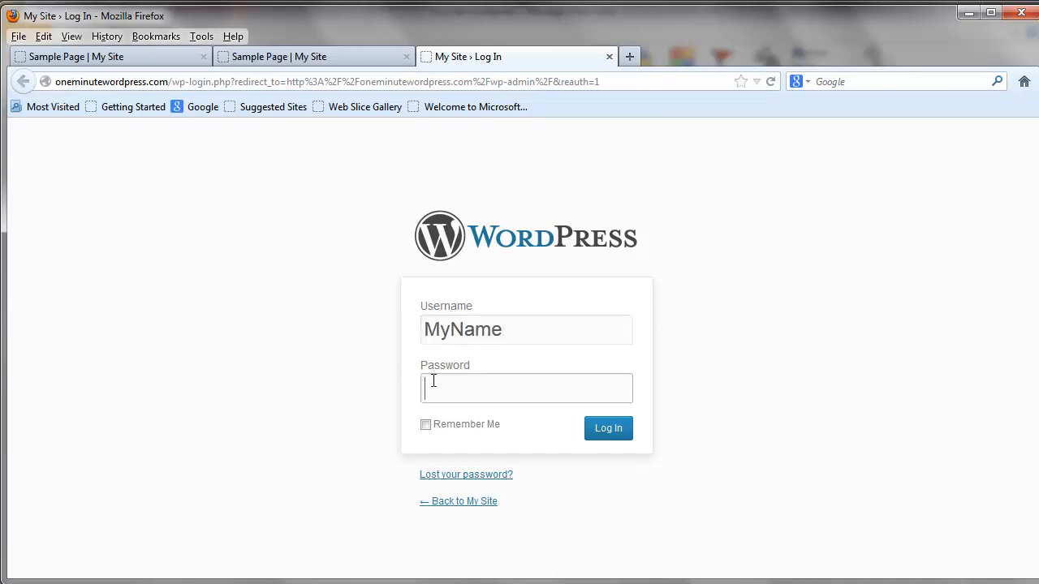
key("ctrl+v")
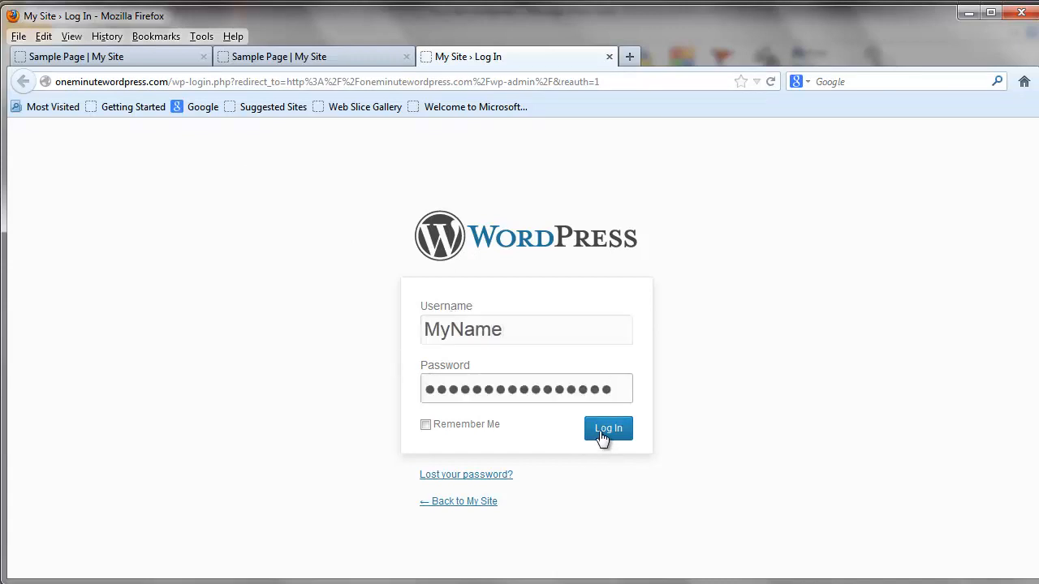
left_click(600, 437)
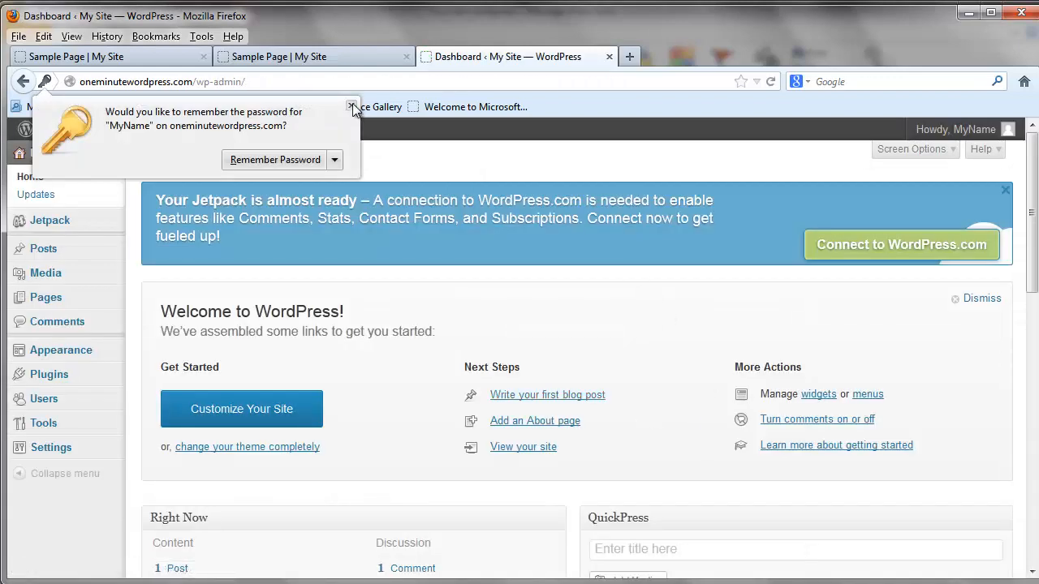
left_click(351, 105)
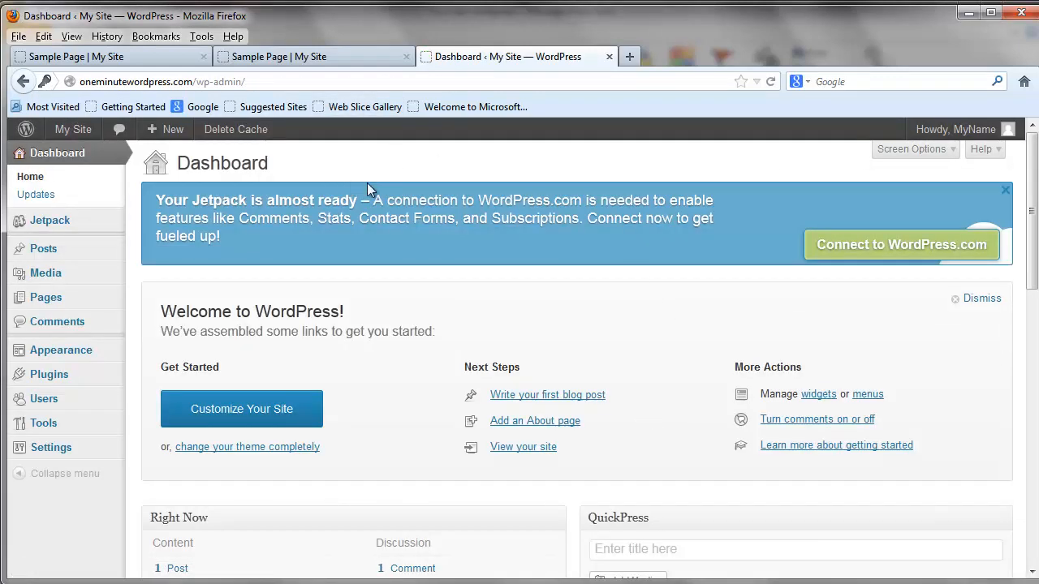
Dismiss the Welcome to WordPress panel and open the MyName administrator's profile from the list of all users.
left_click(961, 298)
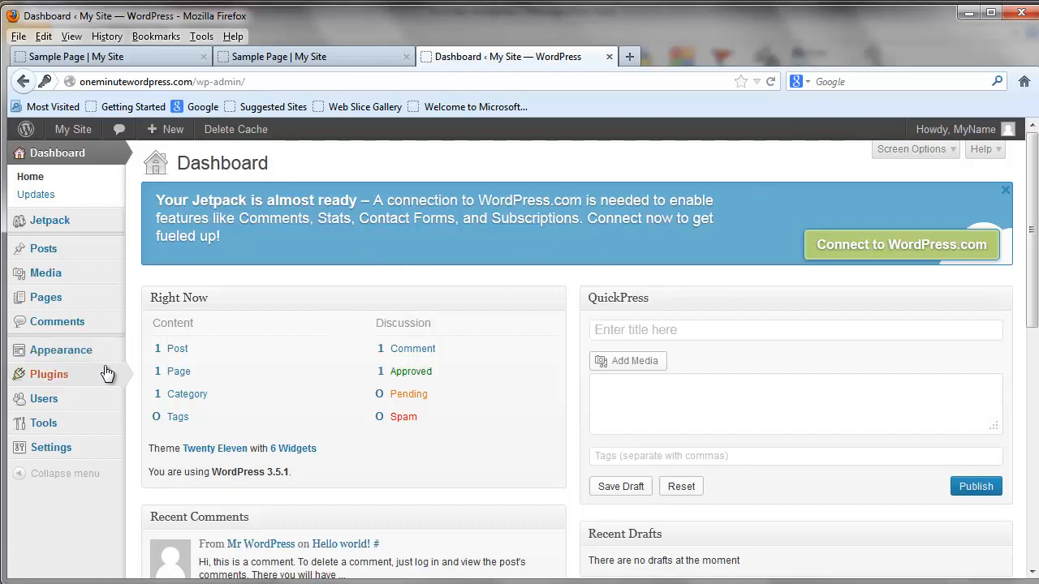
mouse_move(88, 404)
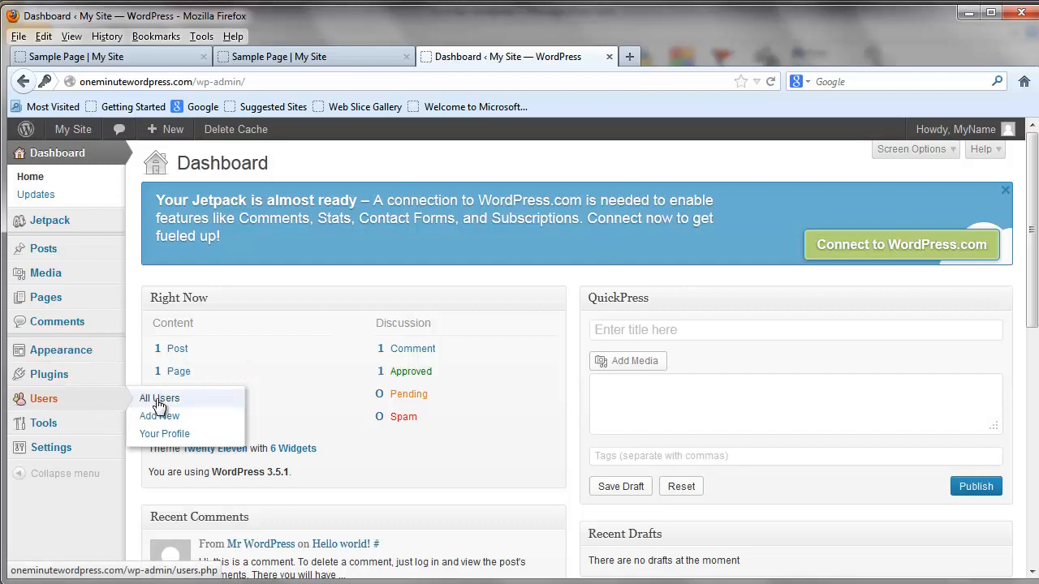
left_click(159, 400)
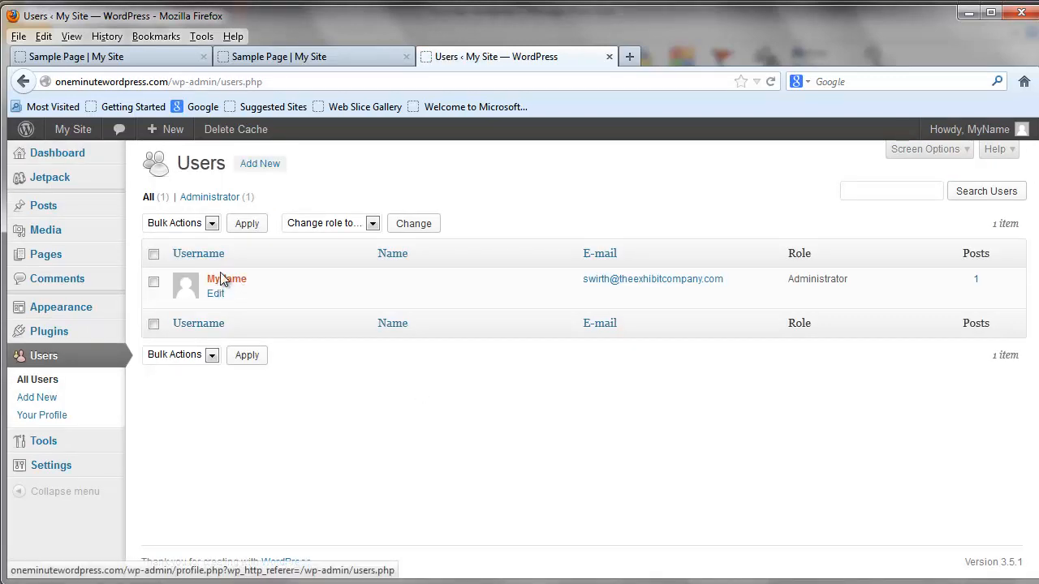
left_click(215, 296)
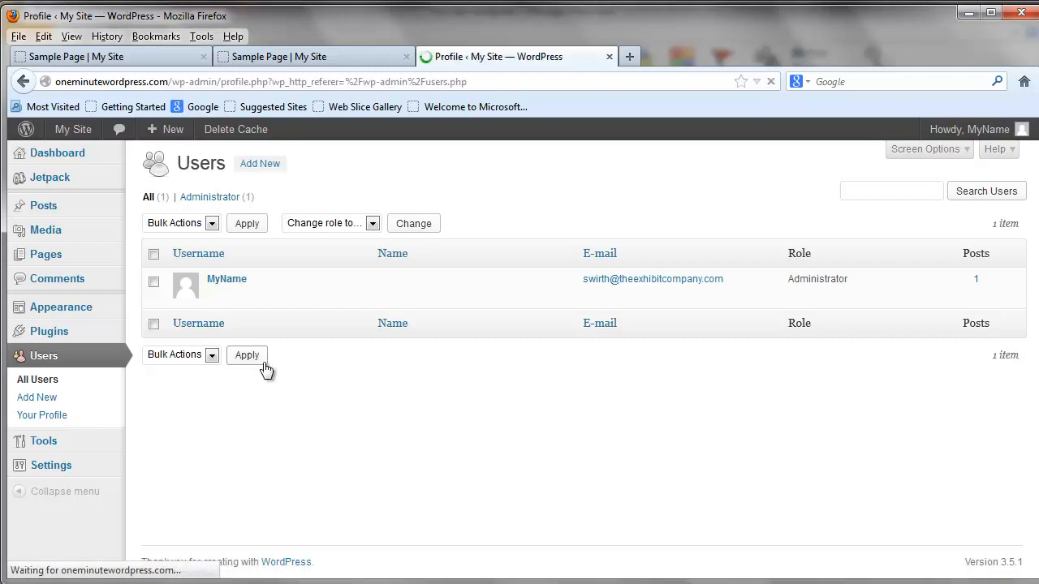
Examine the New Password and repeat-password fields of the profile without entering anything, and return to the Dashboard.
scroll(446, 430, "down", 7)
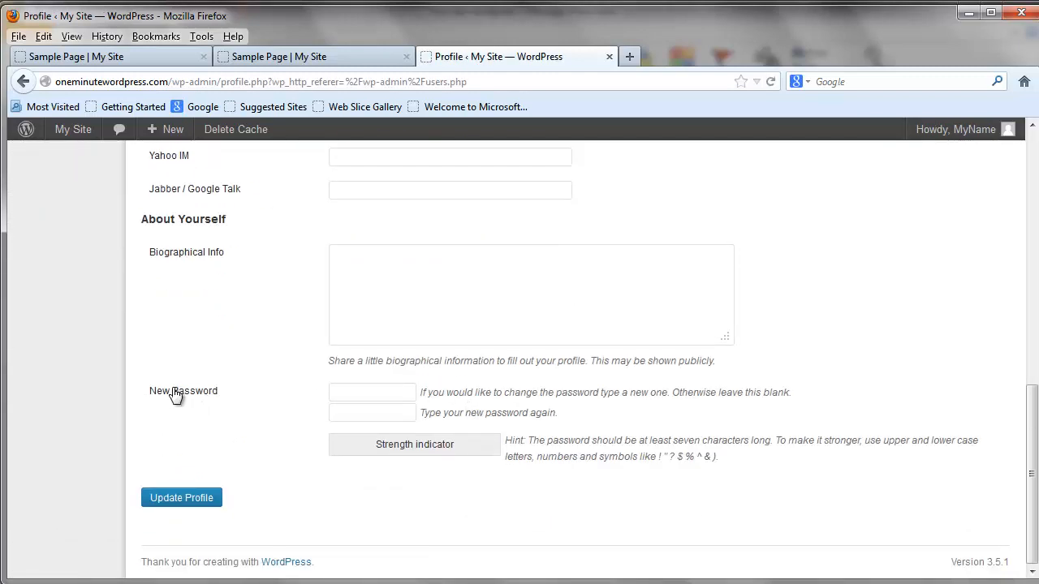
left_click(335, 392)
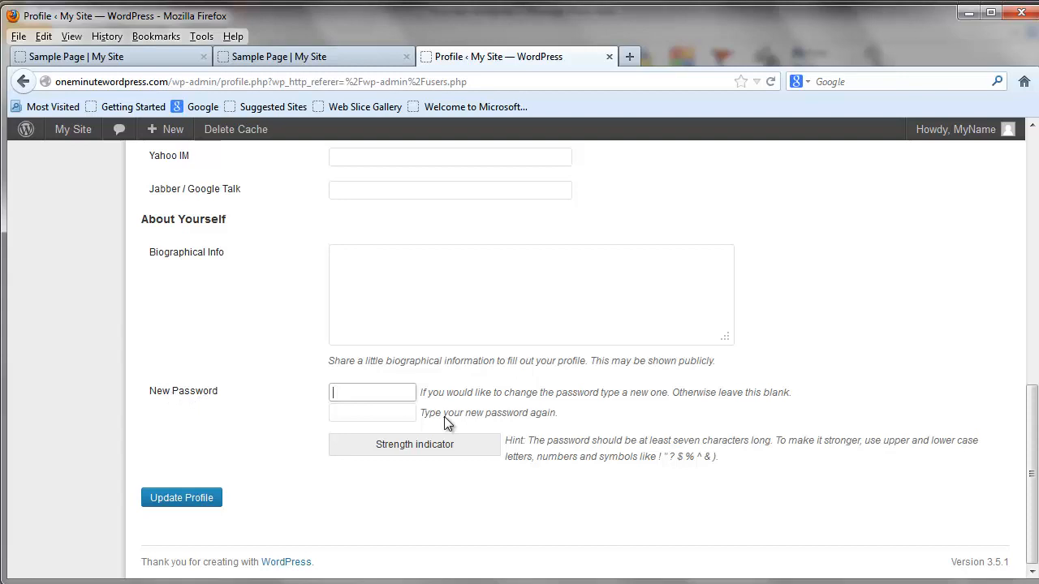
left_click(368, 410)
left_click(355, 396)
left_click(353, 415)
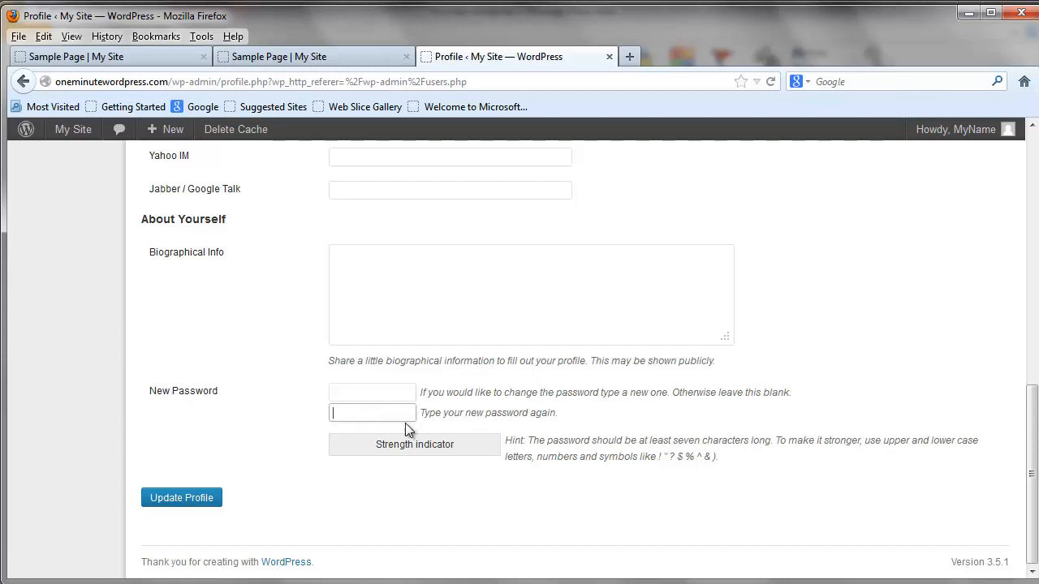
scroll(452, 400, "up", 10)
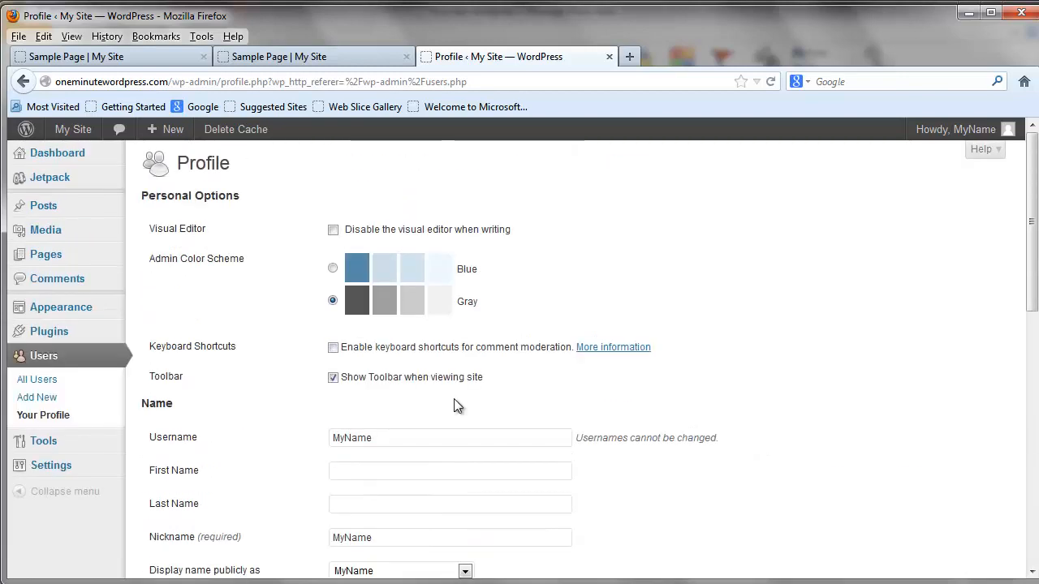
left_click(59, 154)
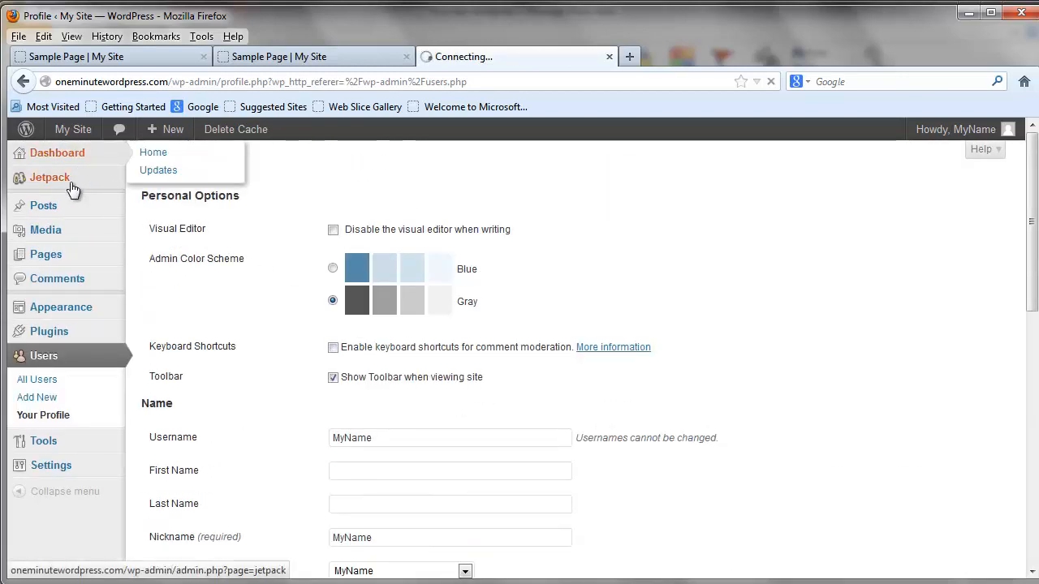